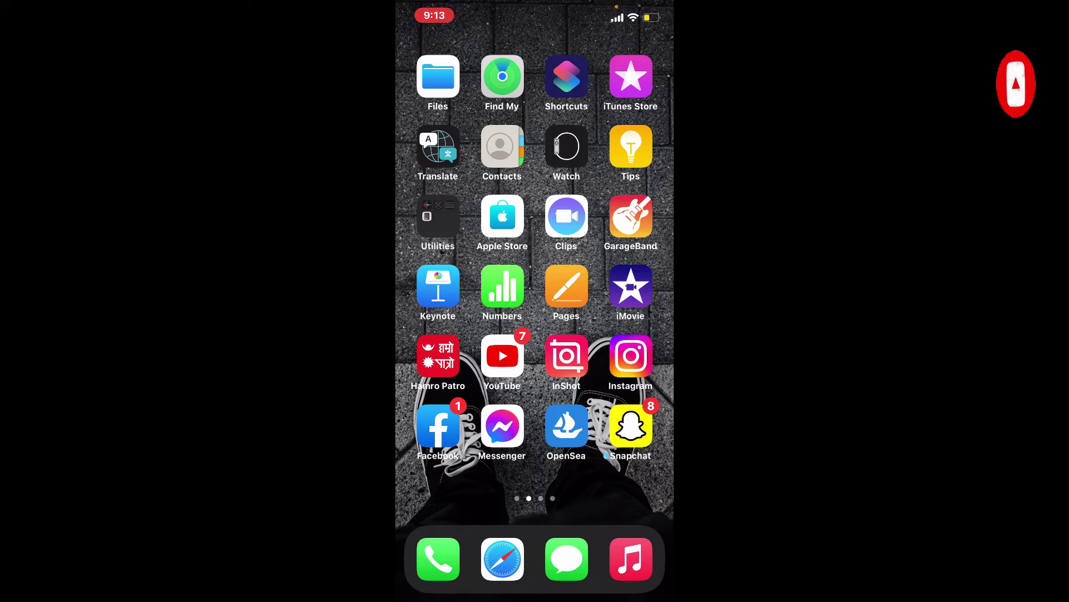
{"action": "scroll", "coordinate": [535, 277], "scroll_direction": "right", "scroll_amount": 5}
Step: Open Life360 and delete Bijay from the Our Family Circle members, confirming with Yes
{"action": "left_click_drag", "start_coordinate": [618, 275], "coordinate": [452, 276]}
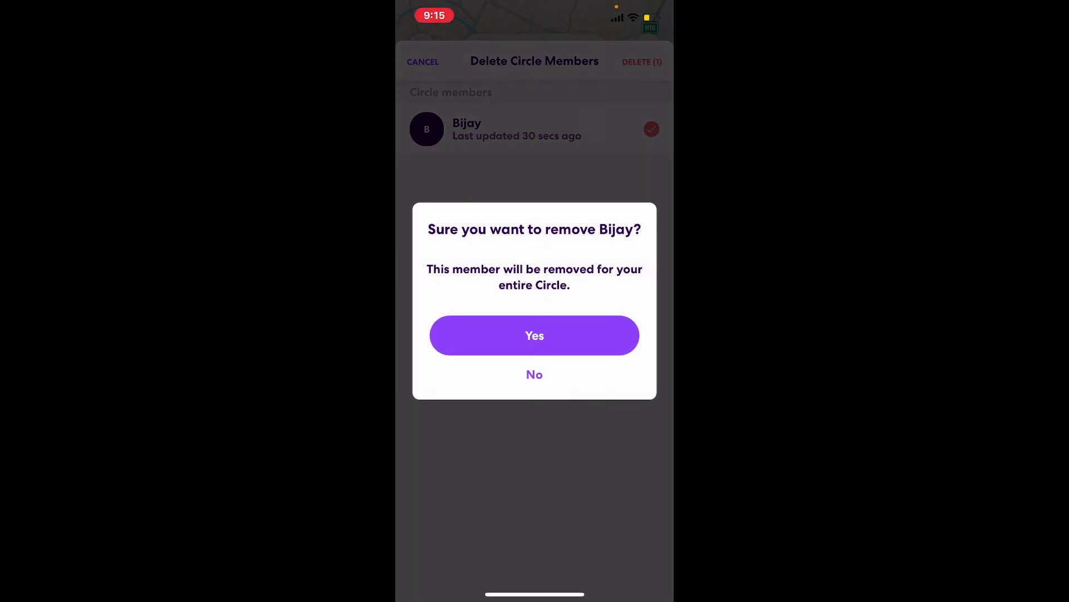
{"action": "left_click", "coordinate": [535, 335]}
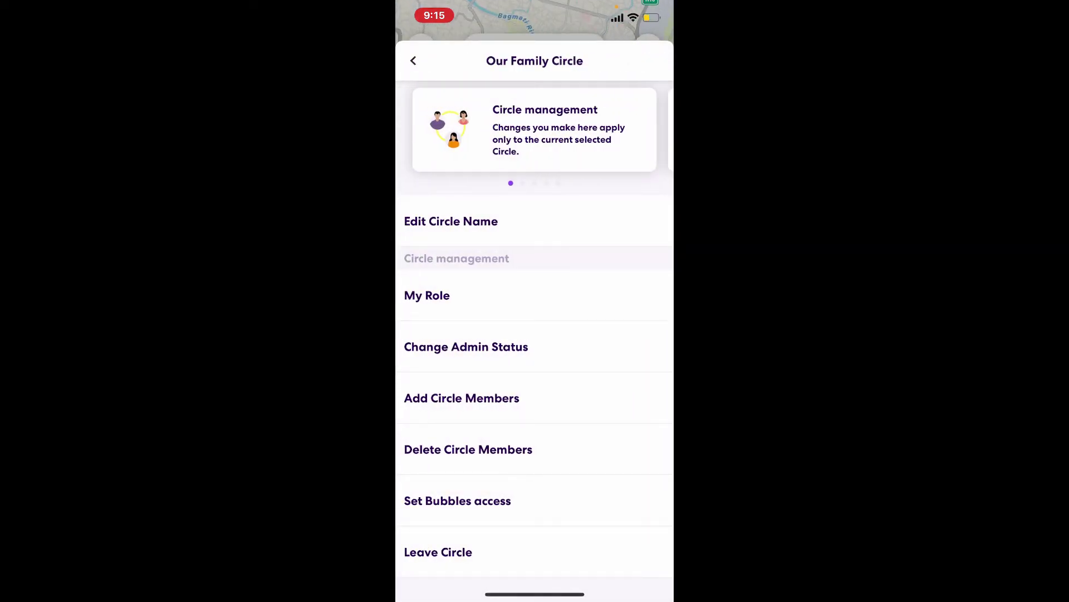
Step: Return to the map to see only Rupa under People, then close Life360
{"action": "left_click", "coordinate": [413, 60]}
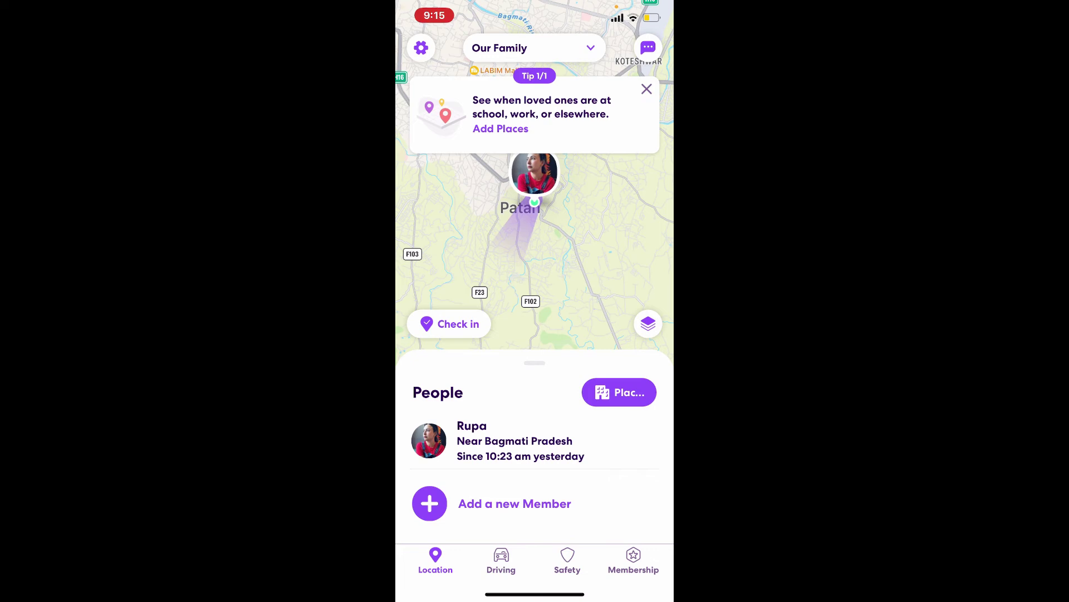
{"action": "left_click_drag", "start_coordinate": [535, 594], "coordinate": [534, 376]}
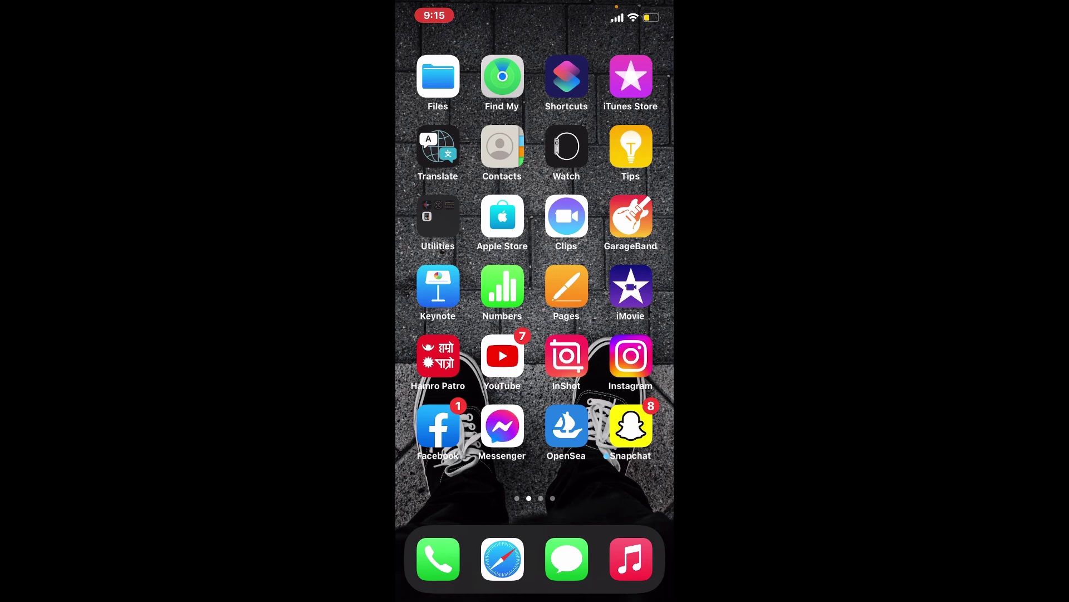